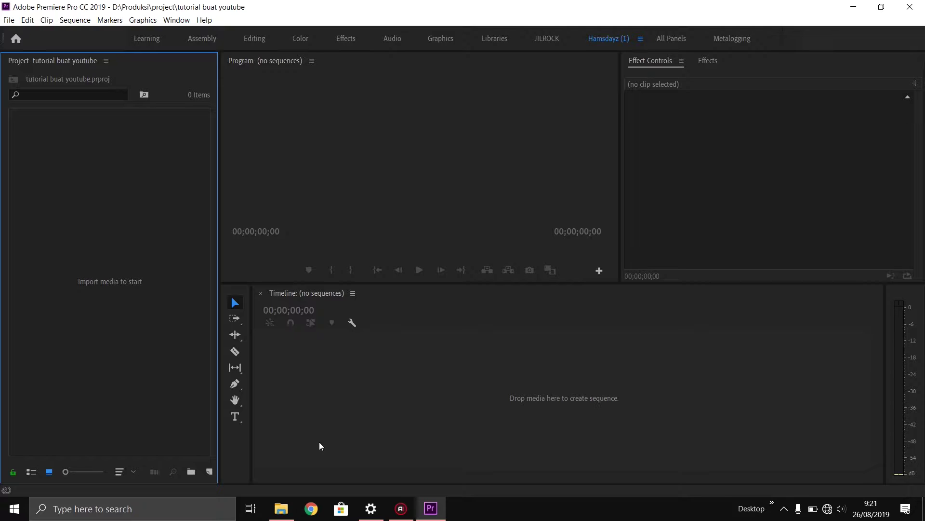
- Import DSC_0049 from the Mic Boya folder into the project and create a sequence from only its video
{"action": "left_click", "coordinate": [280, 512]}
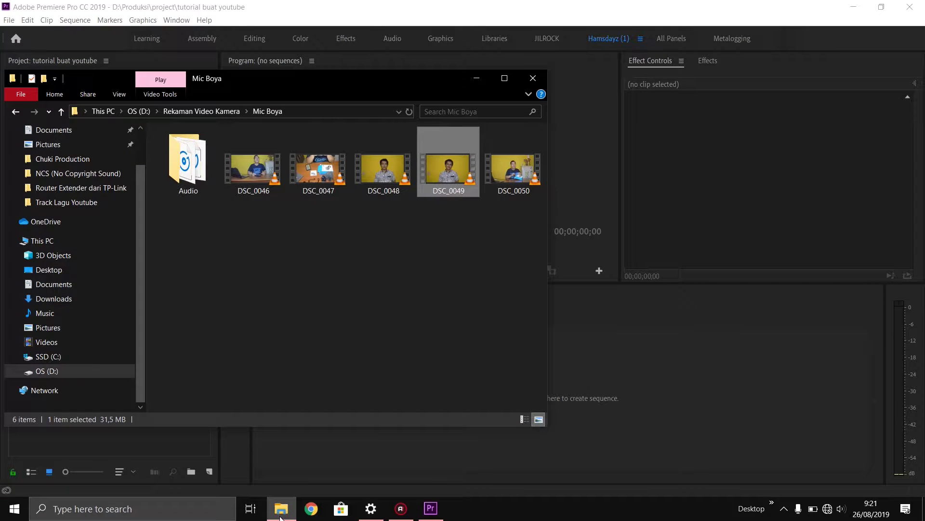
{"action": "left_click_drag", "start_coordinate": [372, 83], "coordinate": [612, 96]}
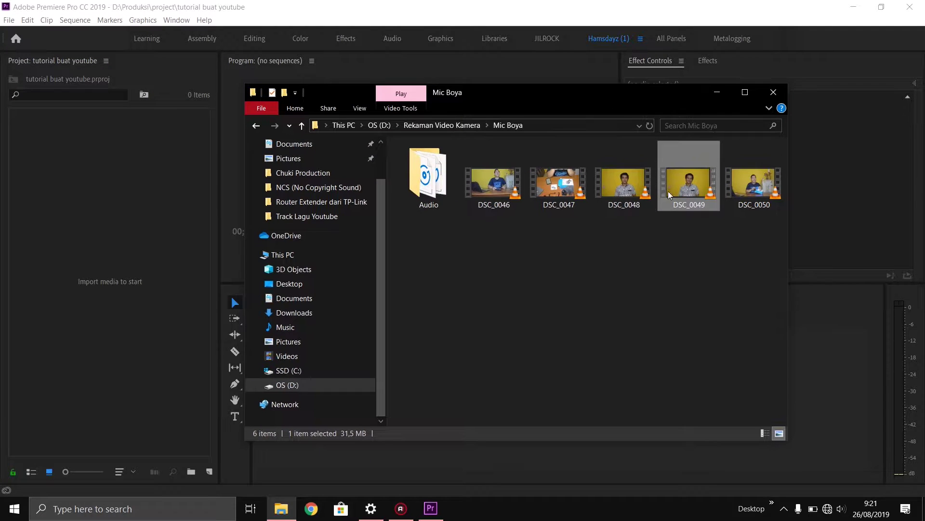
{"action": "left_click_drag", "start_coordinate": [687, 186], "coordinate": [79, 192]}
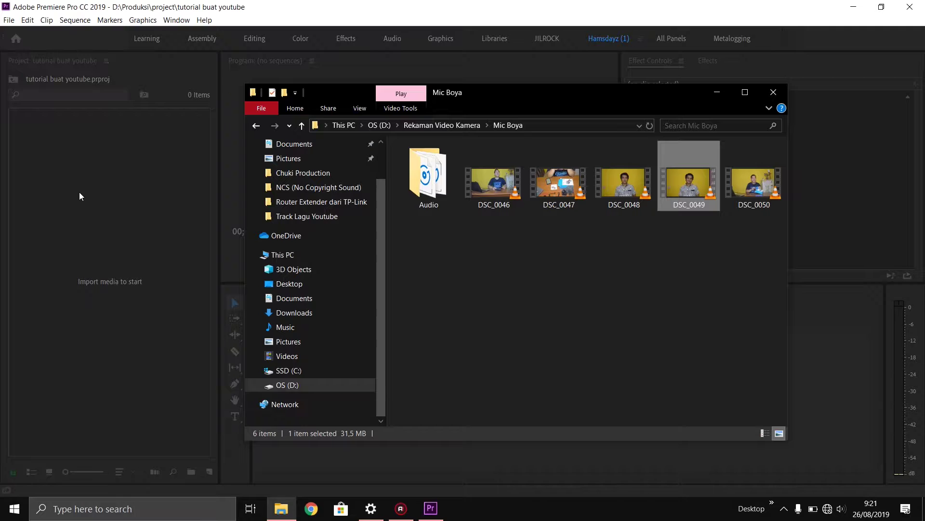
{"action": "left_click", "coordinate": [403, 4]}
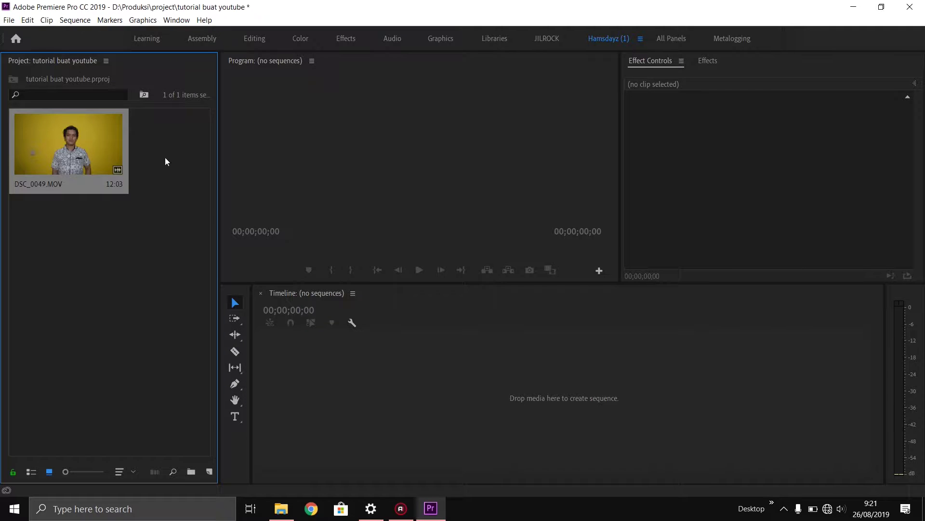
{"action": "double_click", "coordinate": [53, 155]}
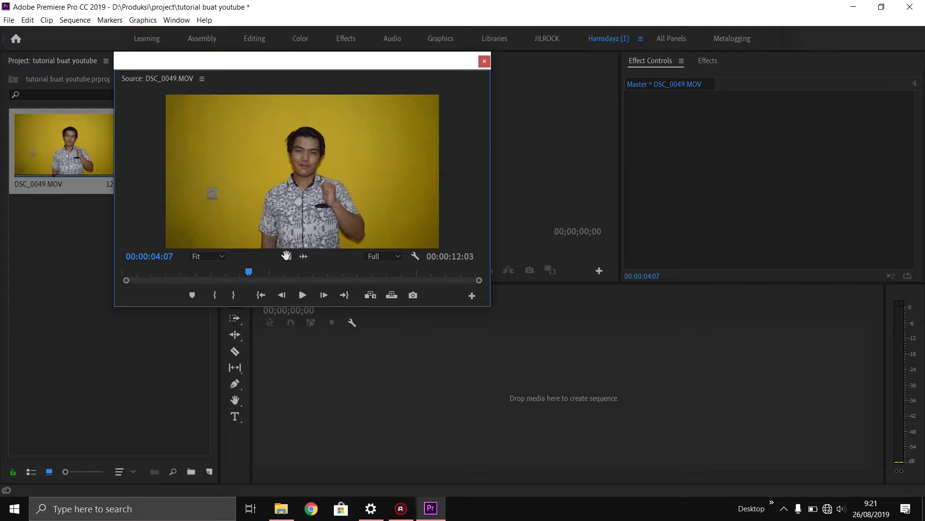
{"action": "left_click_drag", "start_coordinate": [287, 256], "coordinate": [372, 408]}
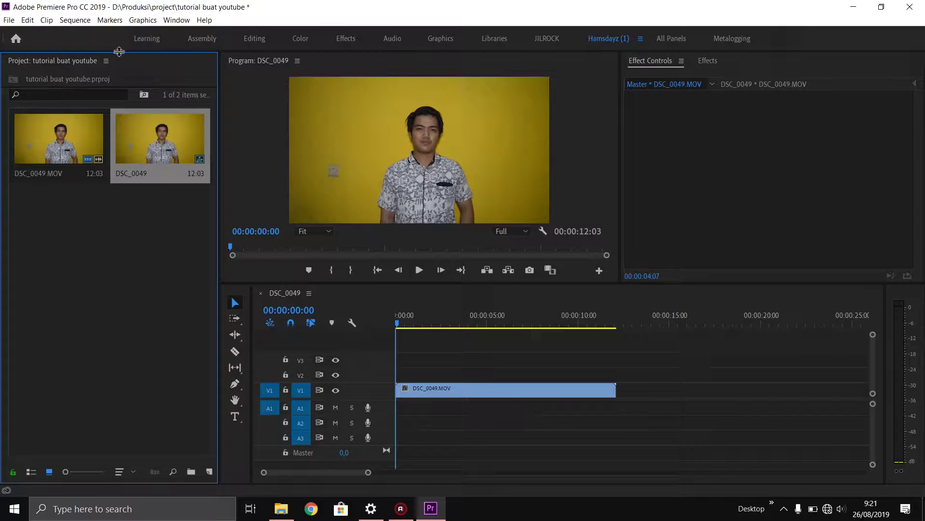
- Create a Black Video, place it on V2 extended to the length of the DSC_0049.MOV clip, and duplicate it onto V3
{"action": "left_click", "coordinate": [209, 472]}
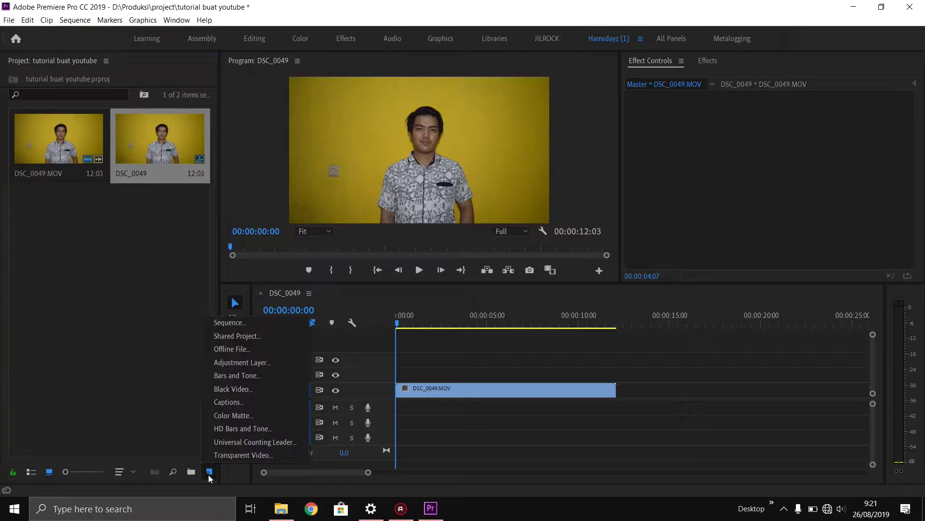
{"action": "left_click", "coordinate": [241, 389]}
{"action": "left_click", "coordinate": [483, 296]}
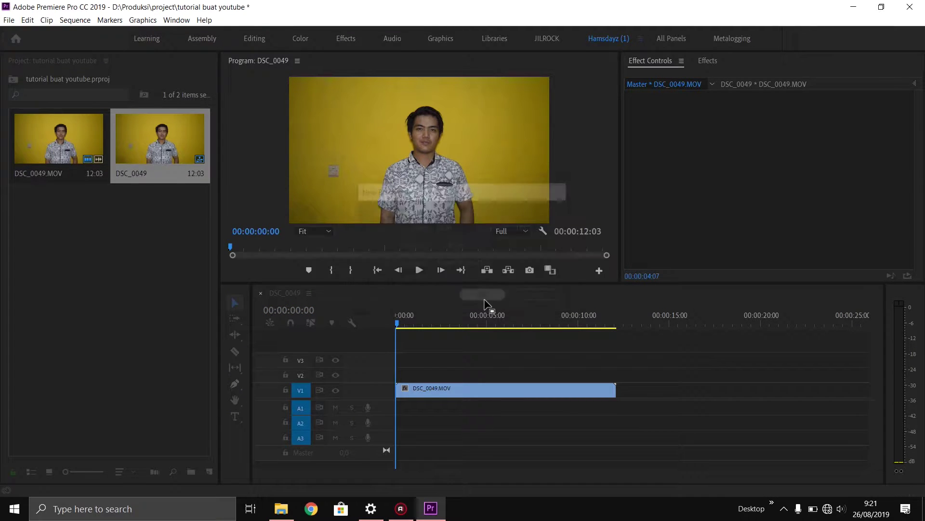
{"action": "left_click_drag", "start_coordinate": [49, 224], "coordinate": [399, 373]}
{"action": "left_click_drag", "start_coordinate": [482, 374], "coordinate": [615, 374]}
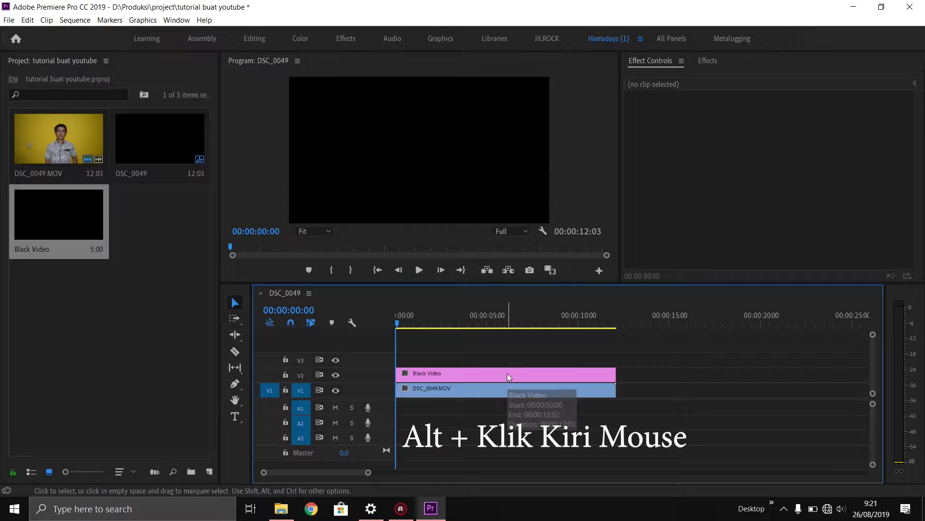
{"action": "left_click_drag", "start_coordinate": [507, 373], "coordinate": [509, 360]}
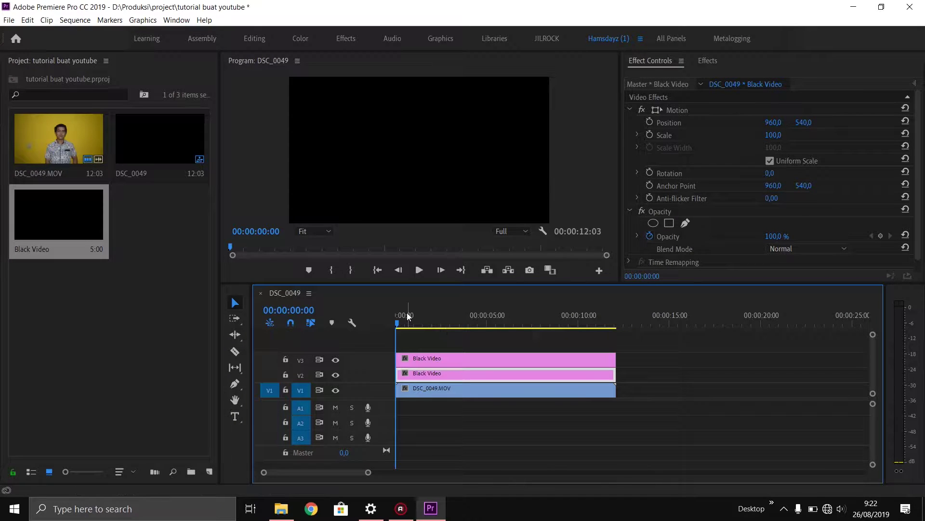
- Find the Crop video effect and apply it to both Black Video clips on V2 and V3
{"action": "left_click", "coordinate": [721, 62]}
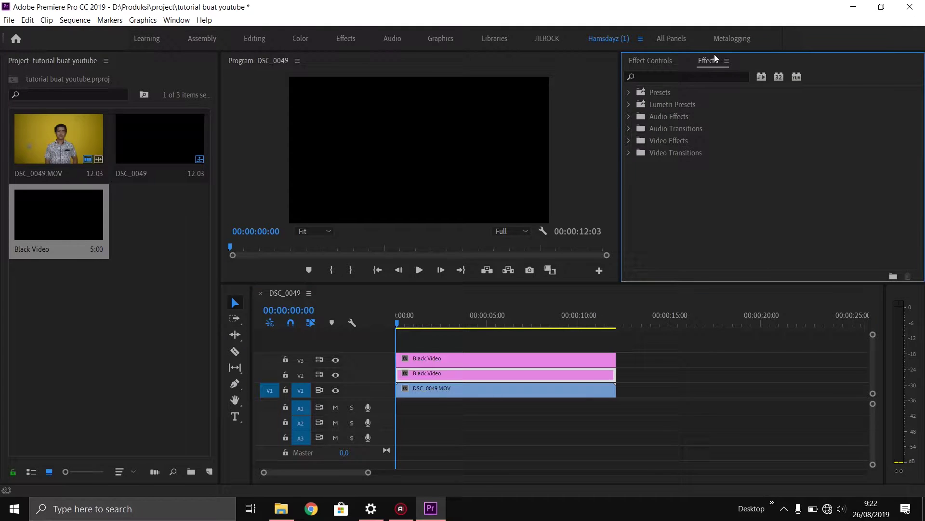
{"action": "left_click", "coordinate": [676, 75]}
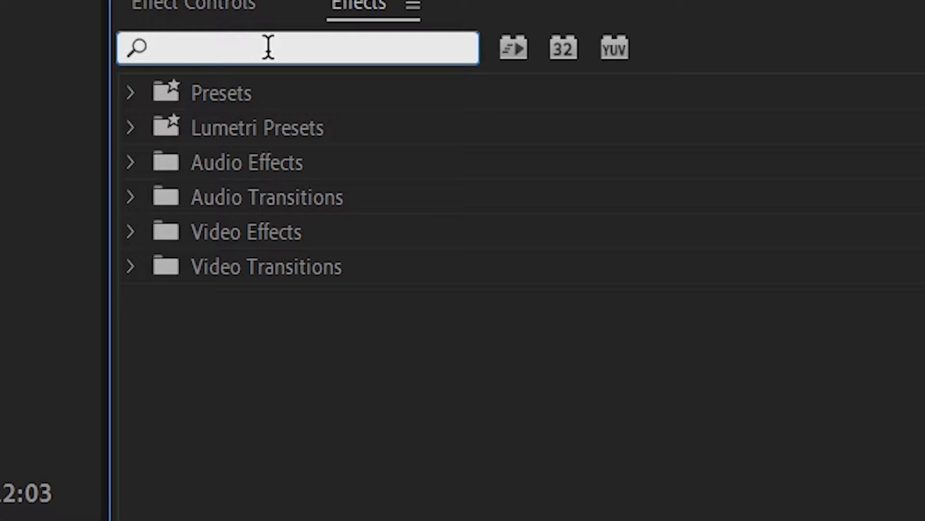
{"action": "type", "text": "crop"}
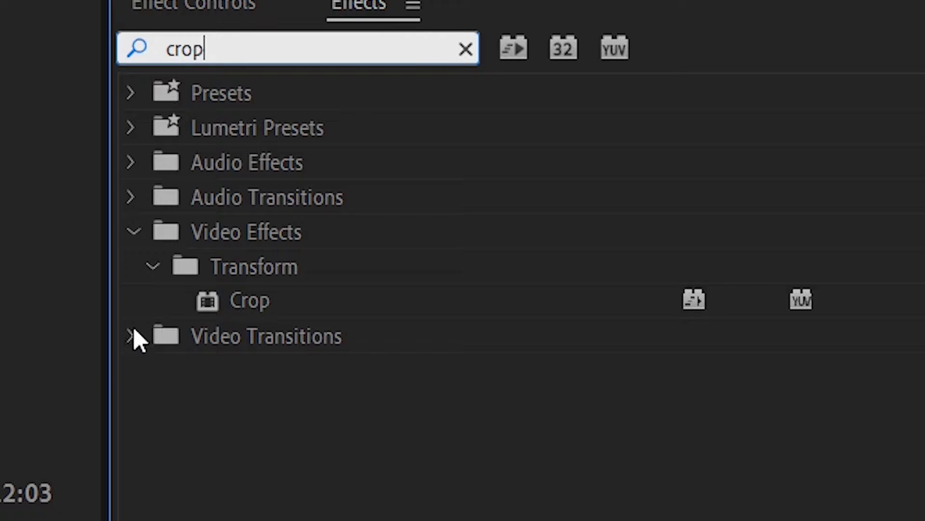
{"action": "left_click", "coordinate": [282, 302]}
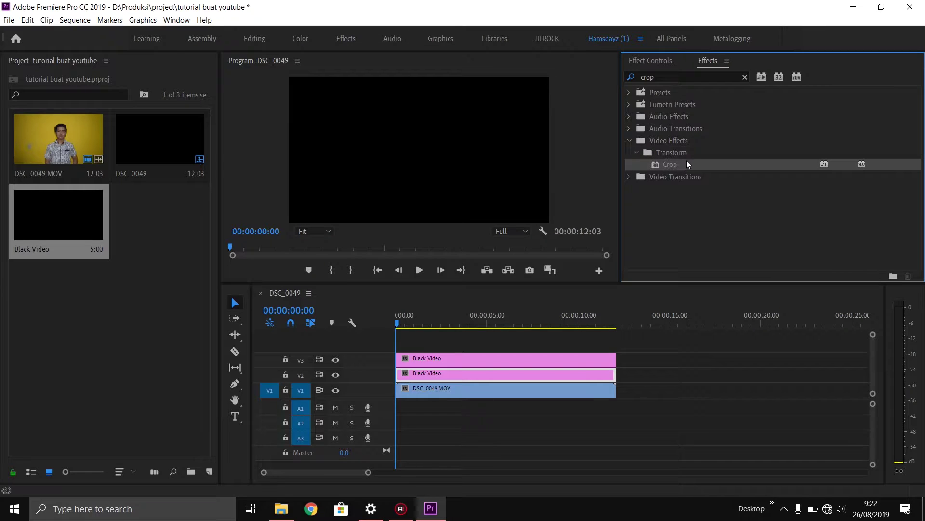
{"action": "left_click_drag", "start_coordinate": [687, 164], "coordinate": [566, 360]}
{"action": "left_click_drag", "start_coordinate": [667, 165], "coordinate": [581, 367]}
- Set the bottom crop of the Black Video clip on V2 to 90%
{"action": "left_click", "coordinate": [650, 60]}
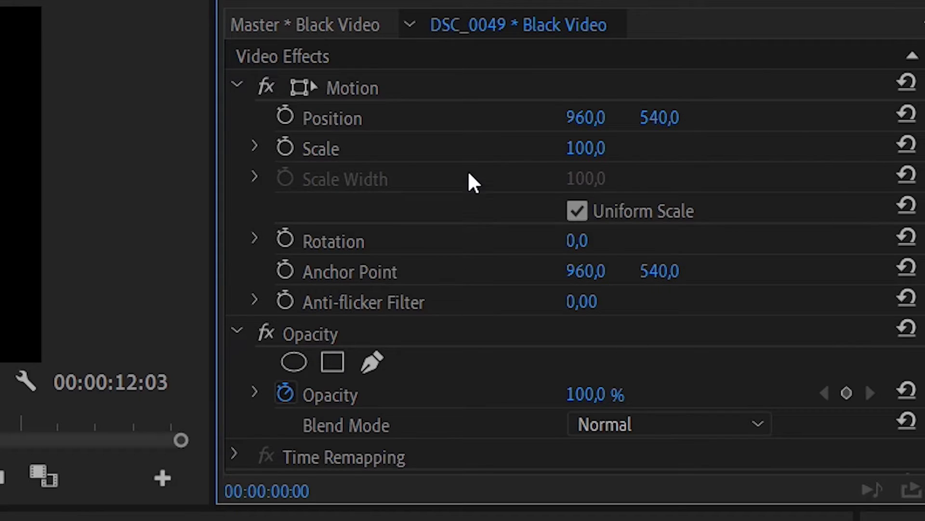
{"action": "scroll", "coordinate": [471, 181], "scroll_direction": "down", "scroll_amount": 5}
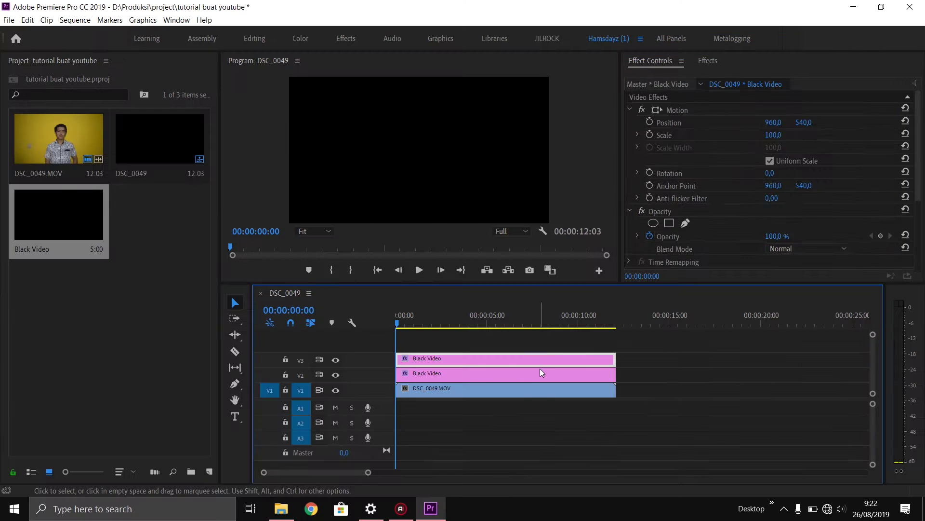
{"action": "left_click", "coordinate": [539, 374]}
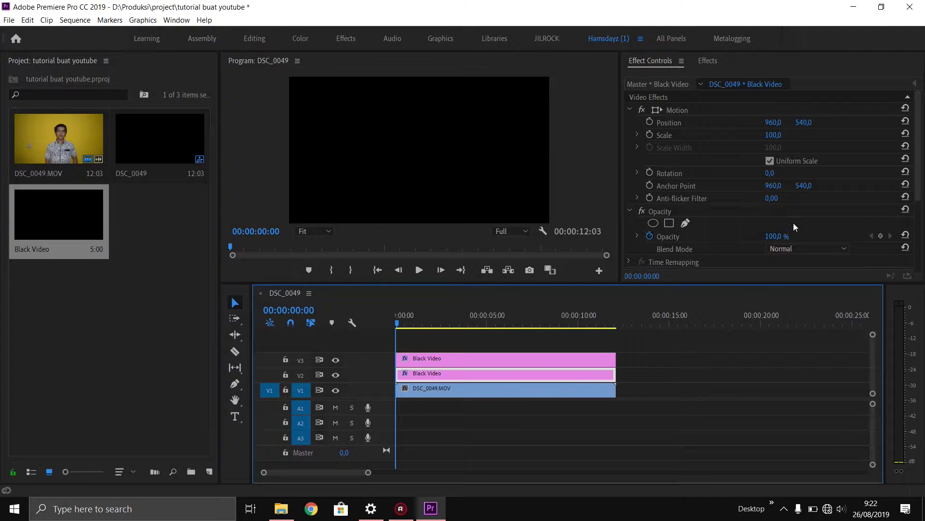
{"action": "scroll", "coordinate": [771, 219], "scroll_direction": "down", "scroll_amount": 2}
{"action": "scroll", "coordinate": [781, 256], "scroll_direction": "down", "scroll_amount": 3}
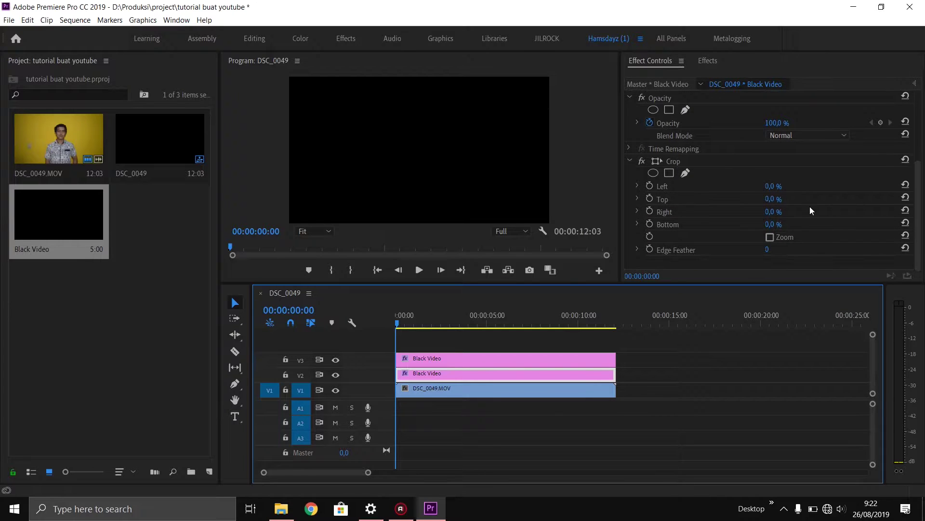
{"action": "left_click", "coordinate": [770, 225]}
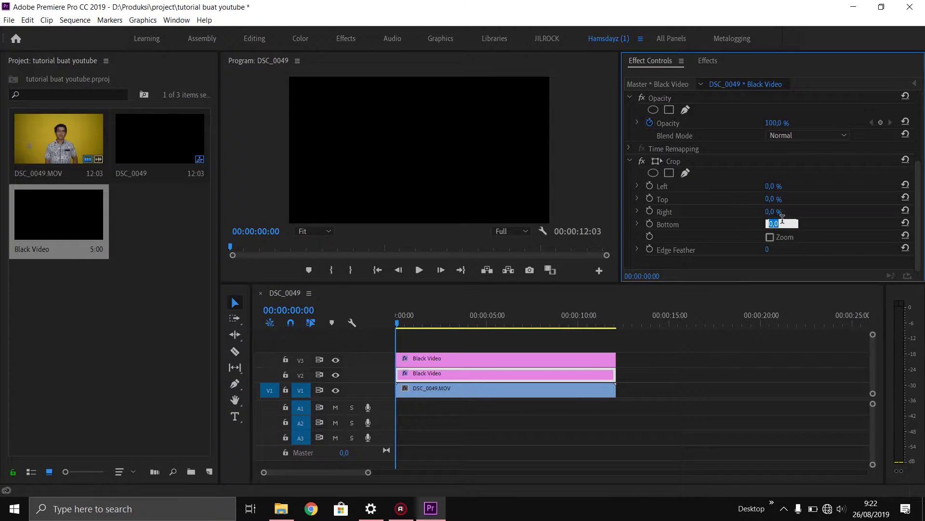
{"action": "type", "text": "90"}
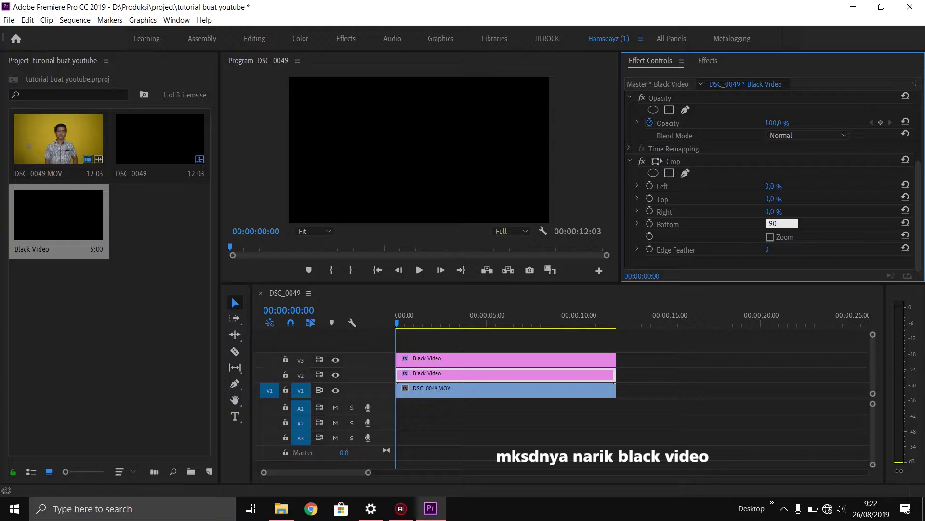
{"action": "key", "text": "Return"}
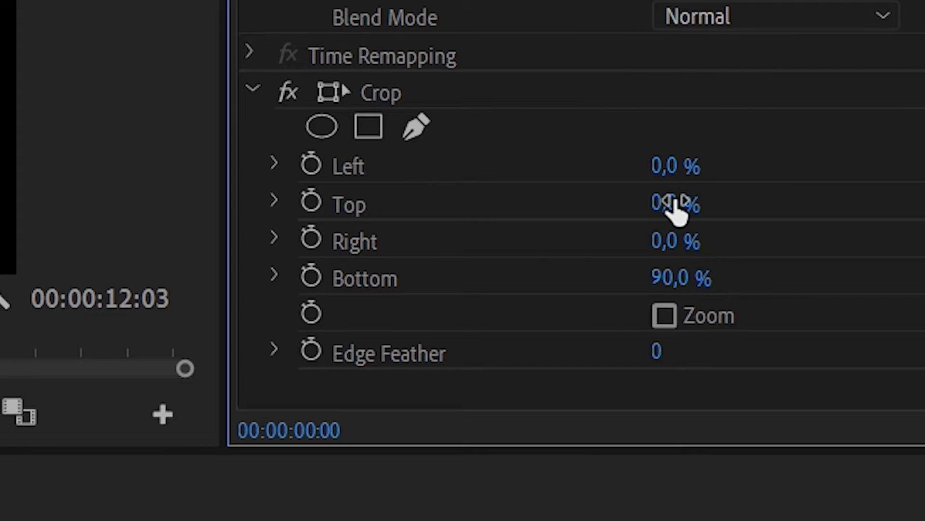
- Set the top crop of the Black Video clip on V3 to 90% and play back the sequence to preview the bars
{"action": "left_click", "coordinate": [255, 482]}
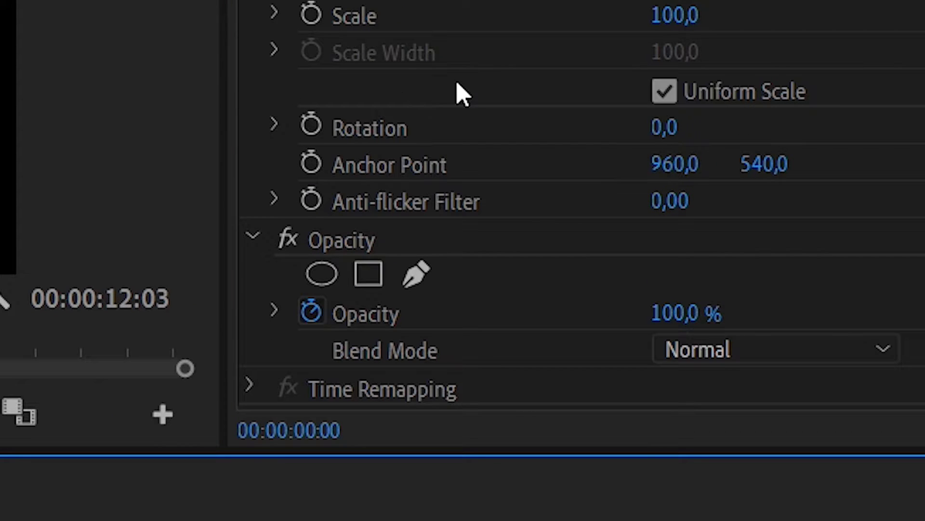
{"action": "scroll", "coordinate": [470, 84], "scroll_direction": "down", "scroll_amount": 3}
{"action": "scroll", "coordinate": [477, 75], "scroll_direction": "down", "scroll_amount": 2}
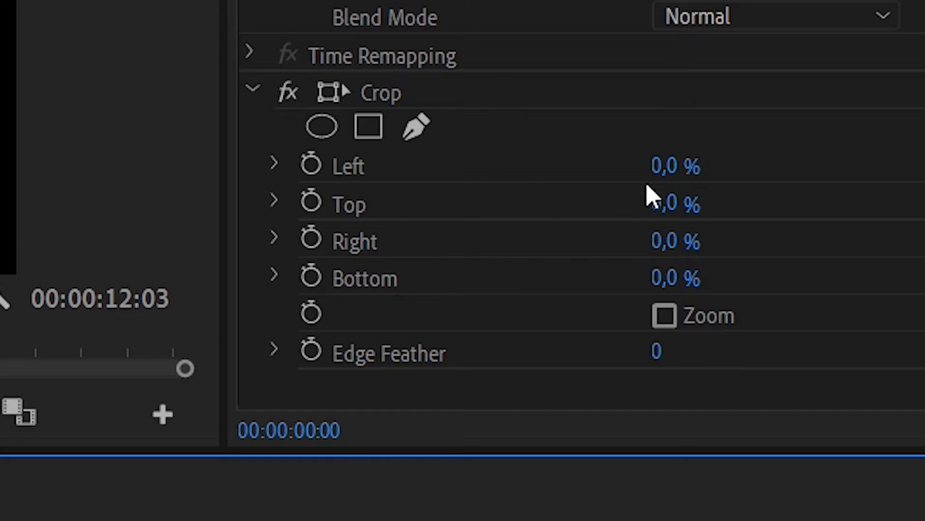
{"action": "left_click", "coordinate": [676, 204]}
{"action": "type", "text": "90"}
{"action": "key", "text": "Return"}
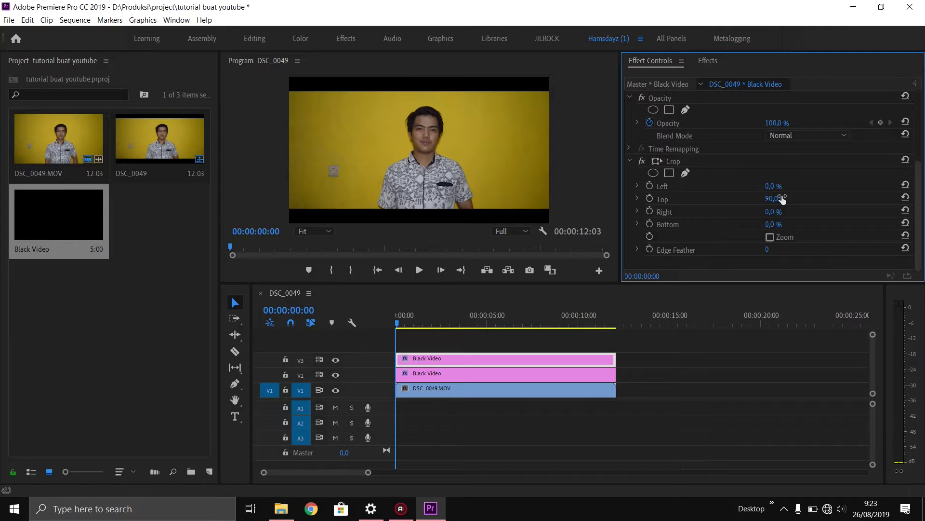
{"action": "key", "text": "space"}
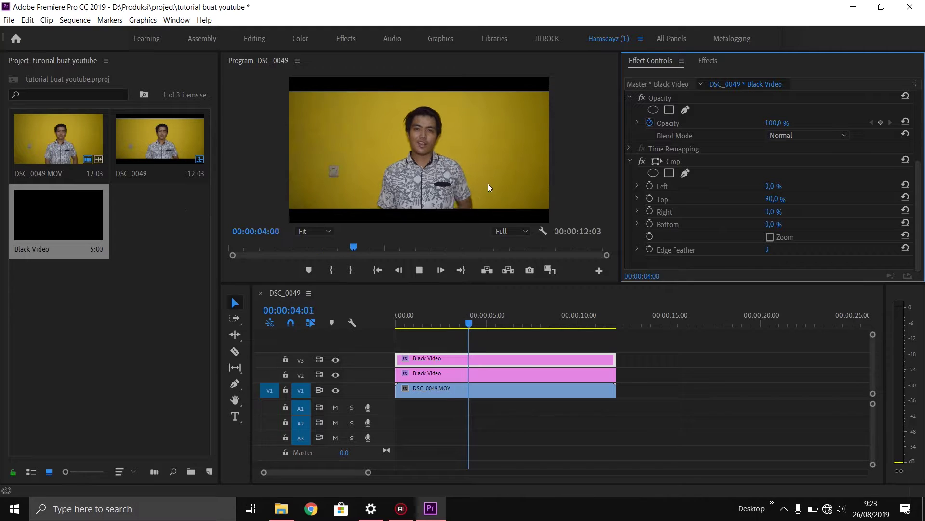
{"action": "key", "text": "space"}
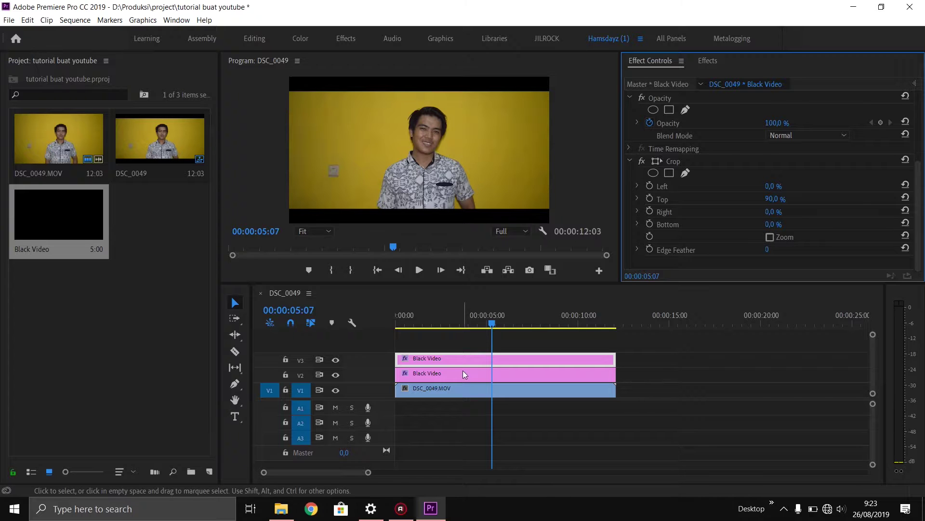
- Delete both Black Video clips from V2 and V3 in the timeline
{"action": "left_click_drag", "start_coordinate": [449, 339], "coordinate": [453, 381]}
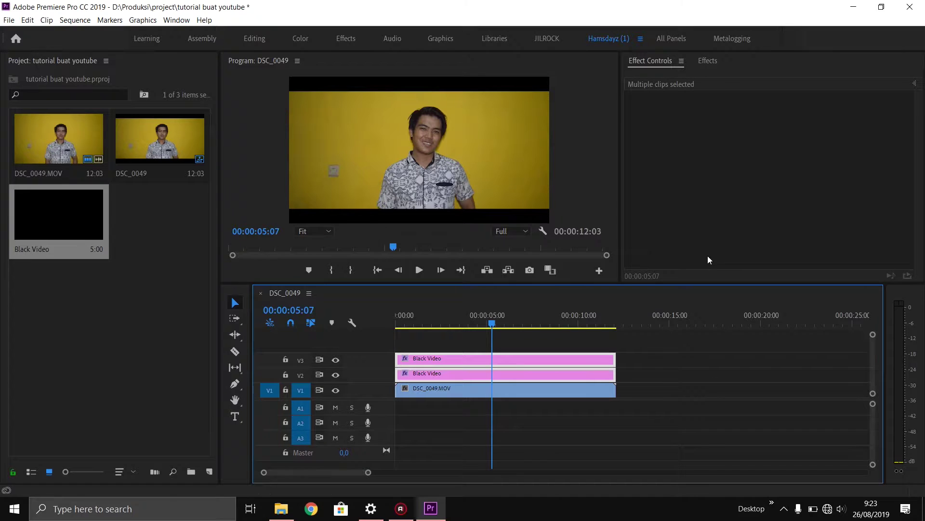
{"action": "key", "text": "Delete"}
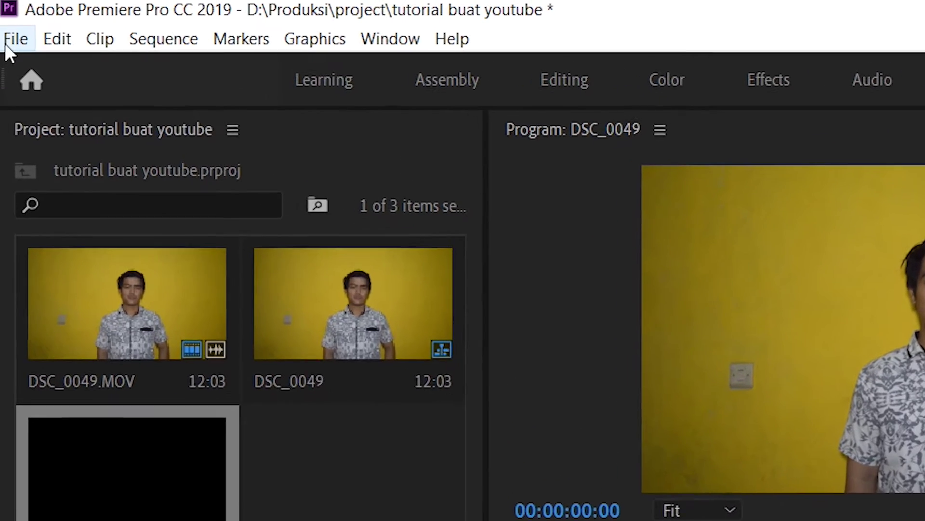
- Create a new legacy title named Title 01 with the 1920 by 1080 video settings
{"action": "left_click", "coordinate": [7, 44]}
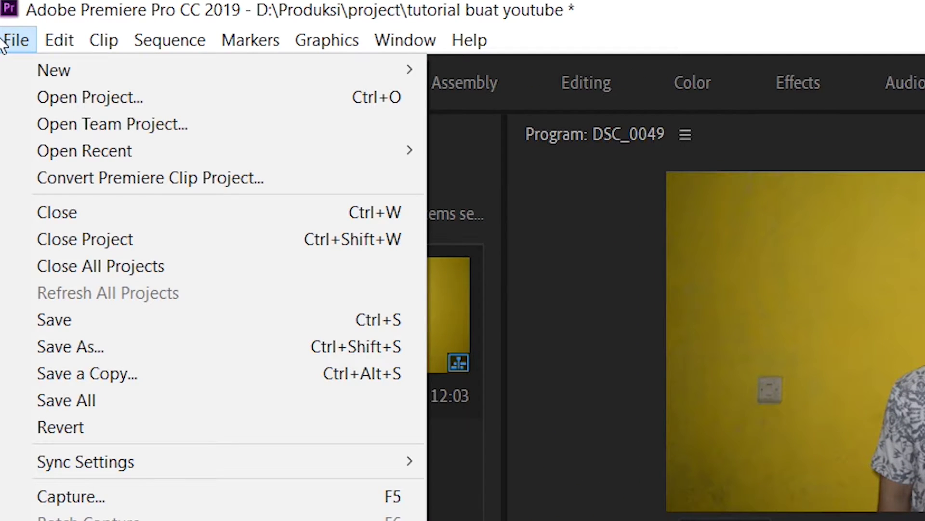
{"action": "mouse_move", "coordinate": [99, 76]}
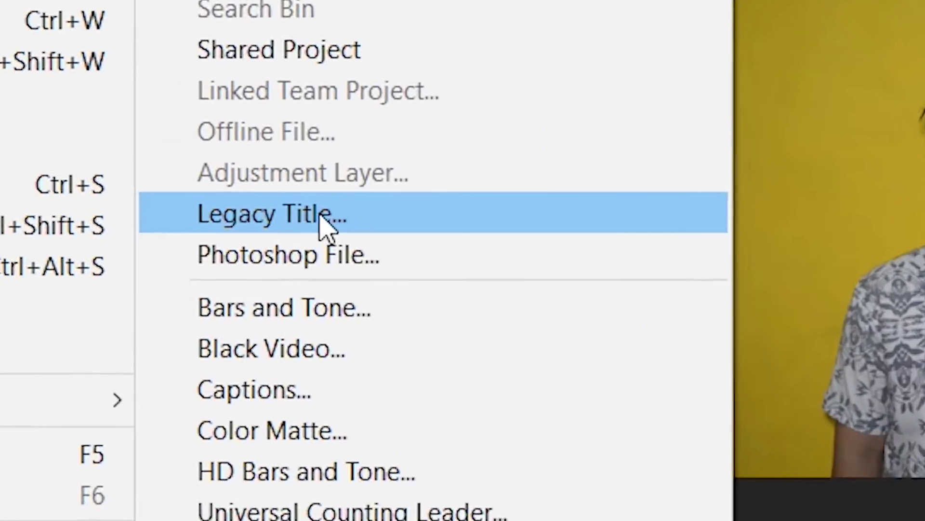
{"action": "left_click", "coordinate": [237, 149]}
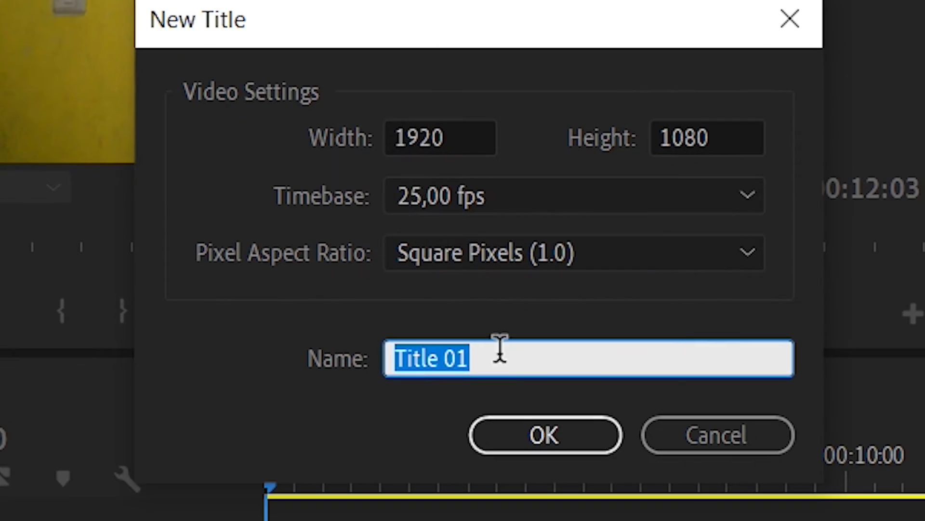
{"action": "left_click", "coordinate": [544, 435]}
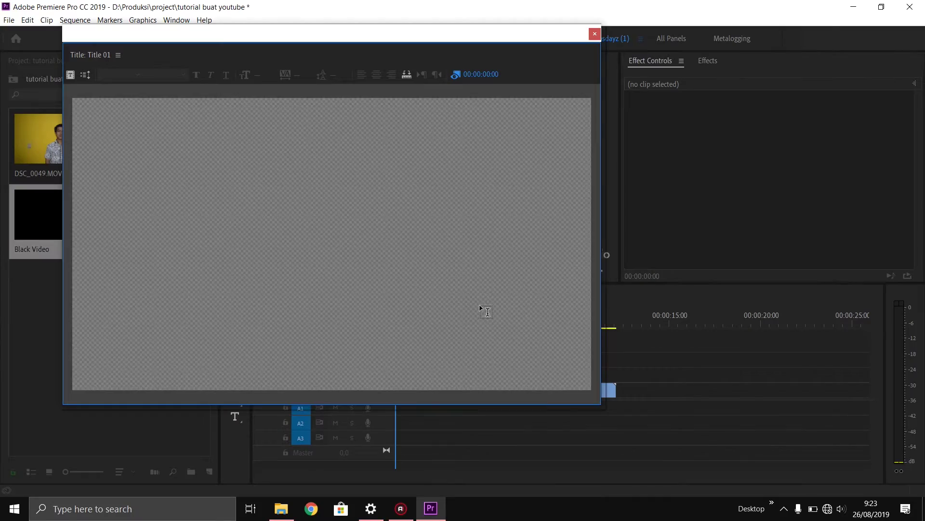
- Show the Tools and Properties panels in the Title 01 title window
{"action": "left_click", "coordinate": [118, 55]}
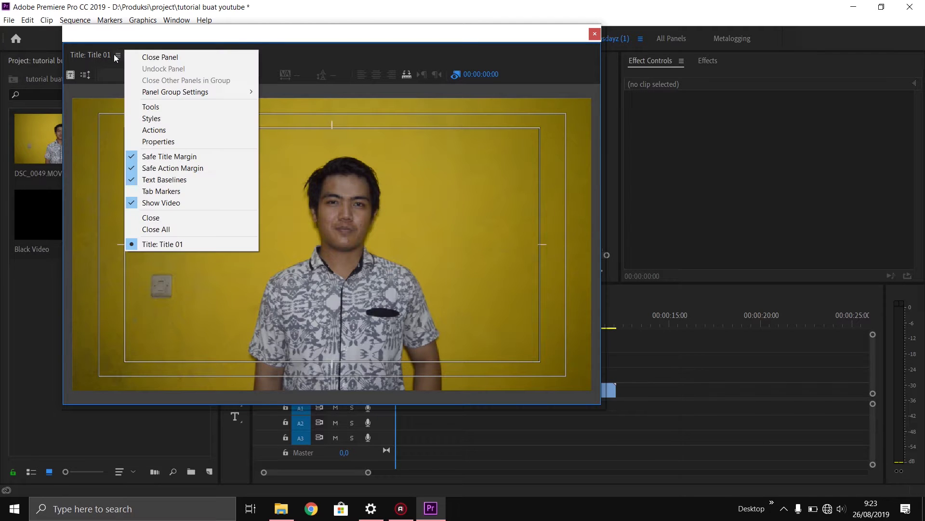
{"action": "left_click", "coordinate": [144, 106]}
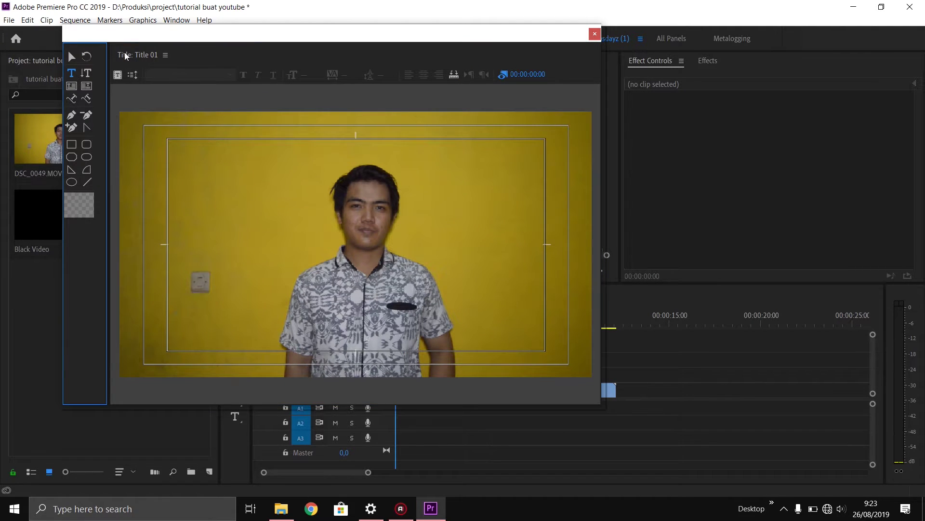
{"action": "left_click", "coordinate": [165, 55]}
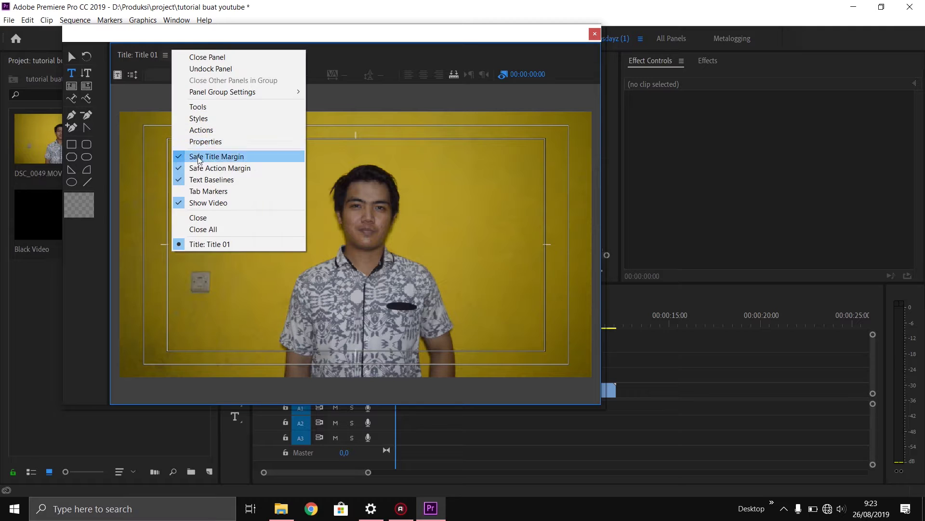
{"action": "left_click", "coordinate": [206, 141]}
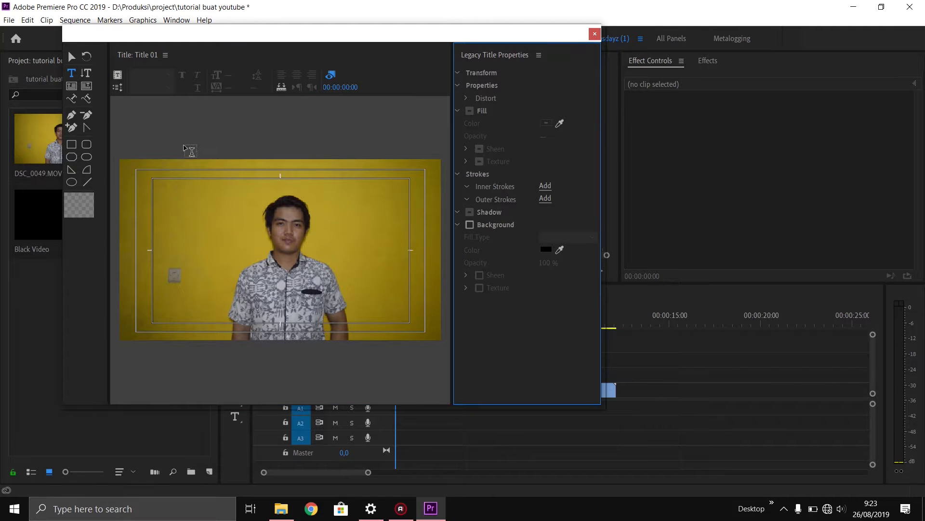
- Draw a rectangle about 1986 by 231 across the frame's top edge and place a copy along the bottom edge at about Y 1055
{"action": "mouse_move", "coordinate": [110, 140]}
{"action": "left_mouse_down"}
{"action": "mouse_move", "coordinate": [118, 140]}
{"action": "mouse_move", "coordinate": [110, 140]}
{"action": "left_mouse_up"}
{"action": "left_click", "coordinate": [78, 144]}
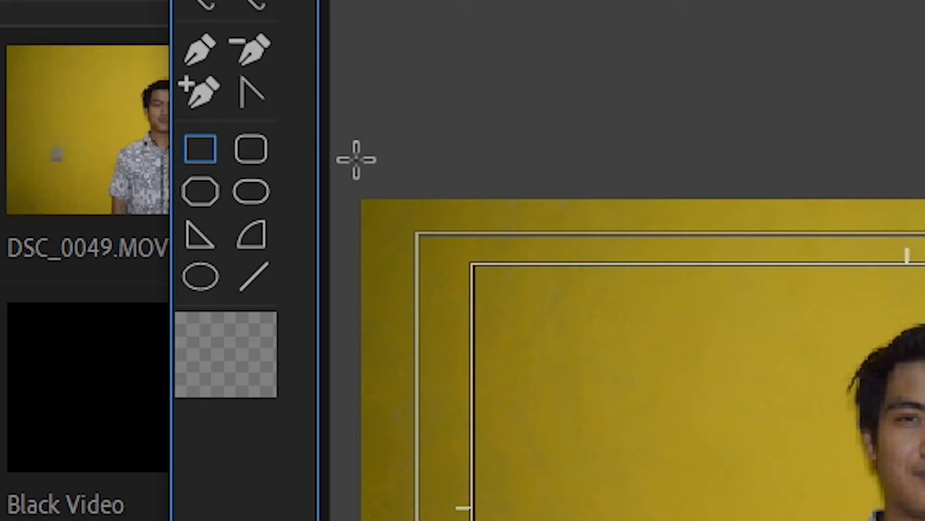
{"action": "left_click_drag", "start_coordinate": [340, 146], "coordinate": [924, 262]}
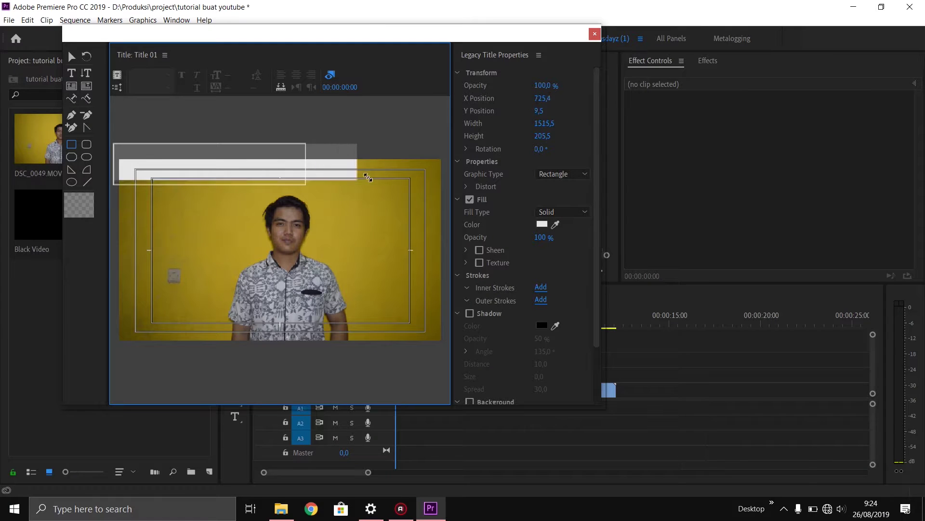
{"action": "left_click_drag", "start_coordinate": [367, 177], "coordinate": [446, 182]}
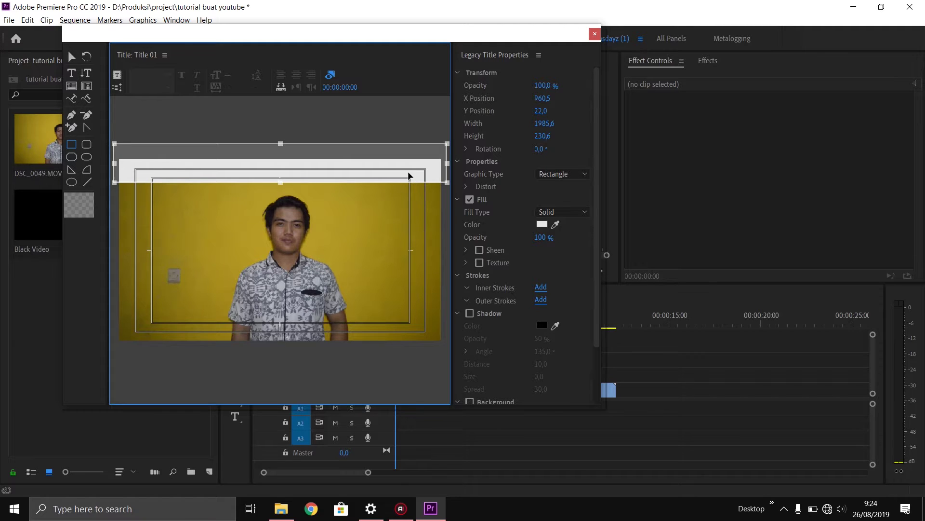
{"action": "key", "text": "v"}
{"action": "left_click_drag", "start_coordinate": [541, 111], "coordinate": [863, 110]}
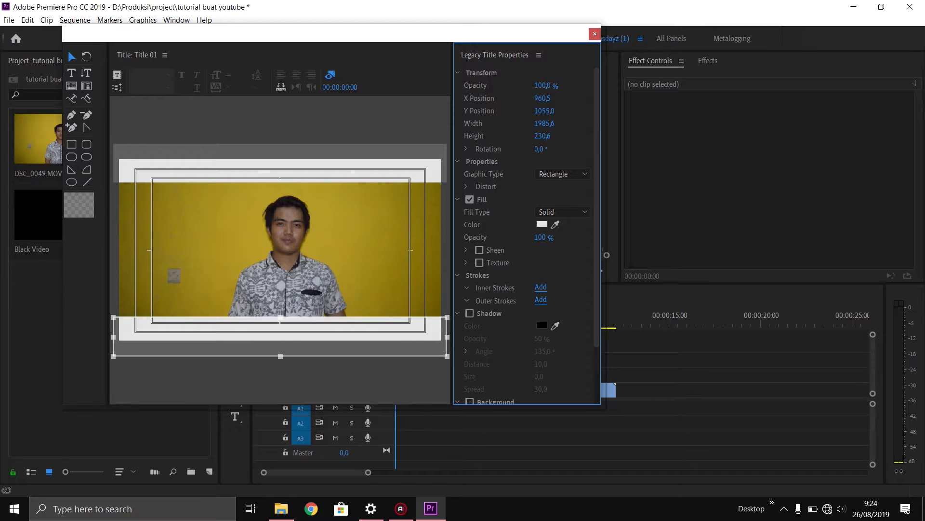
- Change the fill color of the top rectangle to black
{"action": "left_click", "coordinate": [383, 169]}
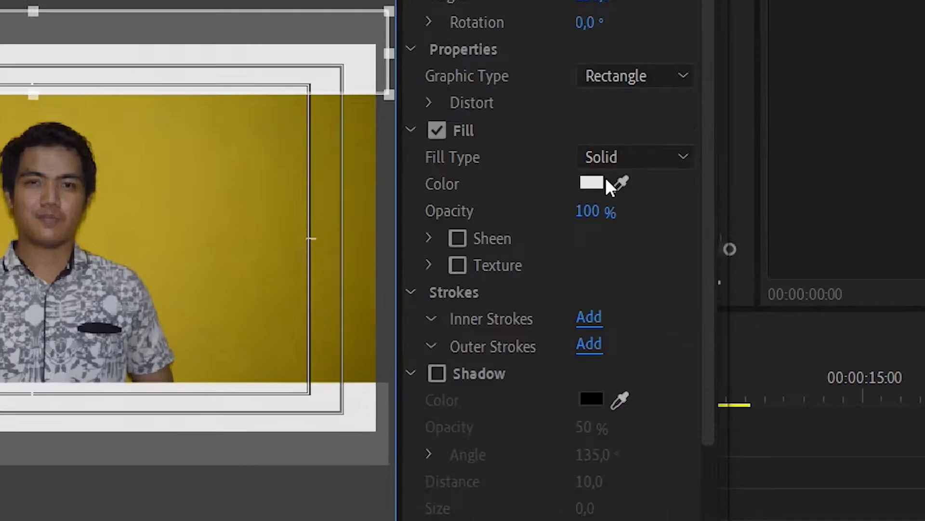
{"action": "left_click", "coordinate": [591, 183]}
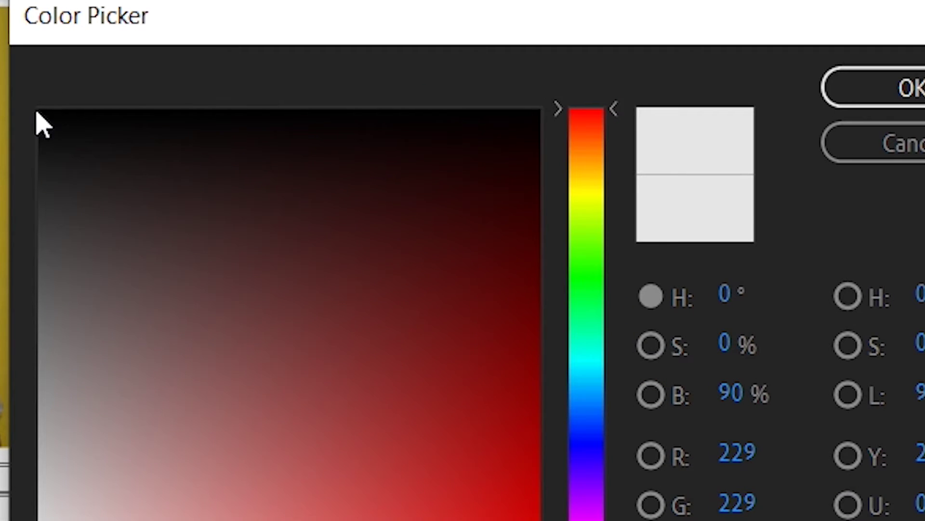
{"action": "left_click", "coordinate": [66, 126]}
{"action": "left_click", "coordinate": [888, 93]}
- Change the fill color of the bottom rectangle to black
{"action": "left_click", "coordinate": [394, 326]}
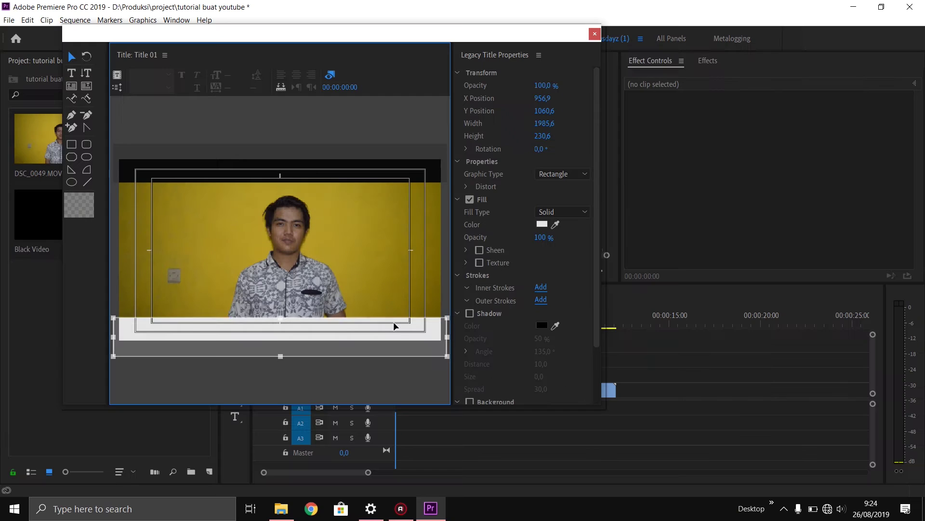
{"action": "left_click", "coordinate": [541, 223]}
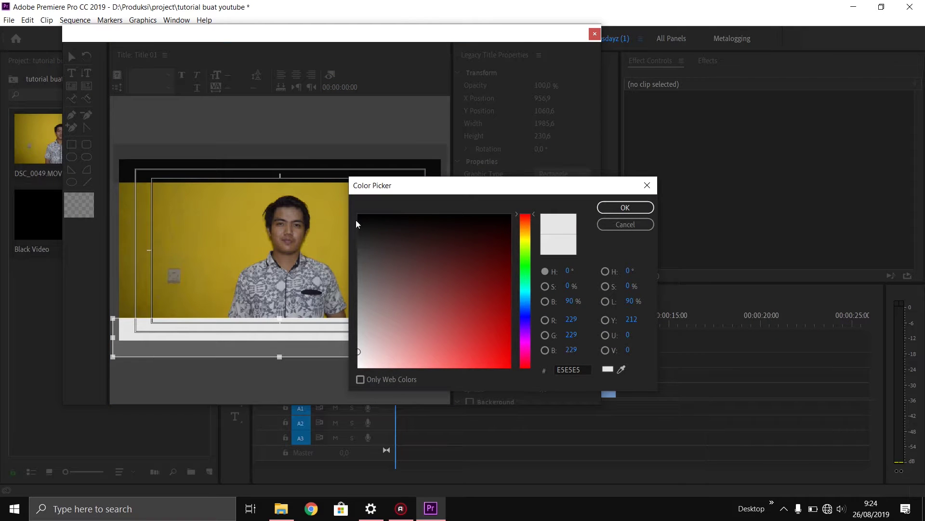
{"action": "left_click", "coordinate": [357, 219]}
{"action": "left_click", "coordinate": [626, 207]}
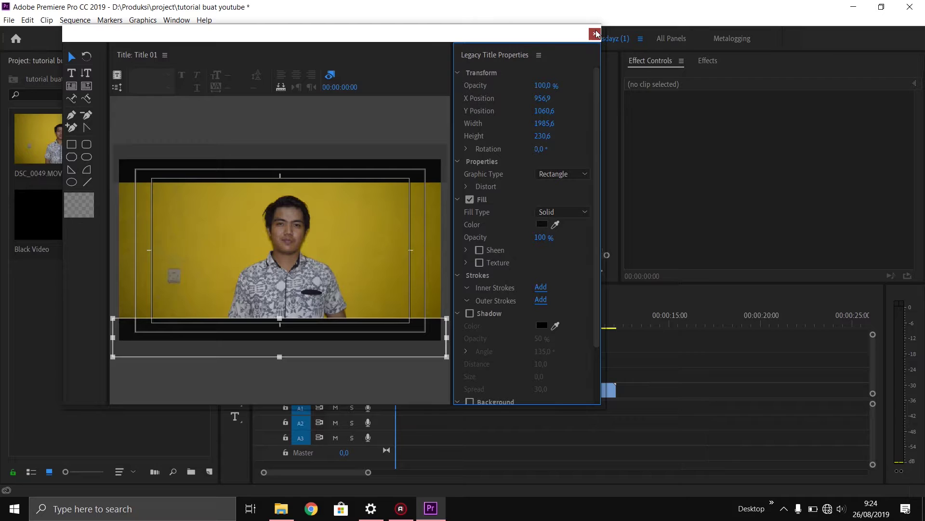
- Place Title 01 on V2 from the sequence start, extended to the end of the DSC_0049.MOV clip, and play back the sequence
{"action": "left_click", "coordinate": [596, 34]}
{"action": "left_click_drag", "start_coordinate": [150, 211], "coordinate": [396, 379]}
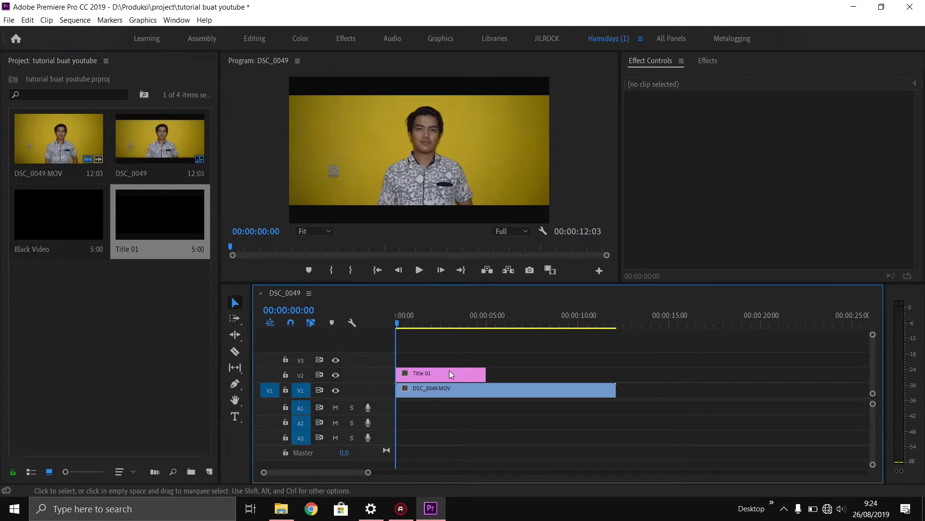
{"action": "left_click_drag", "start_coordinate": [485, 374], "coordinate": [607, 370]}
{"action": "key", "text": "space"}
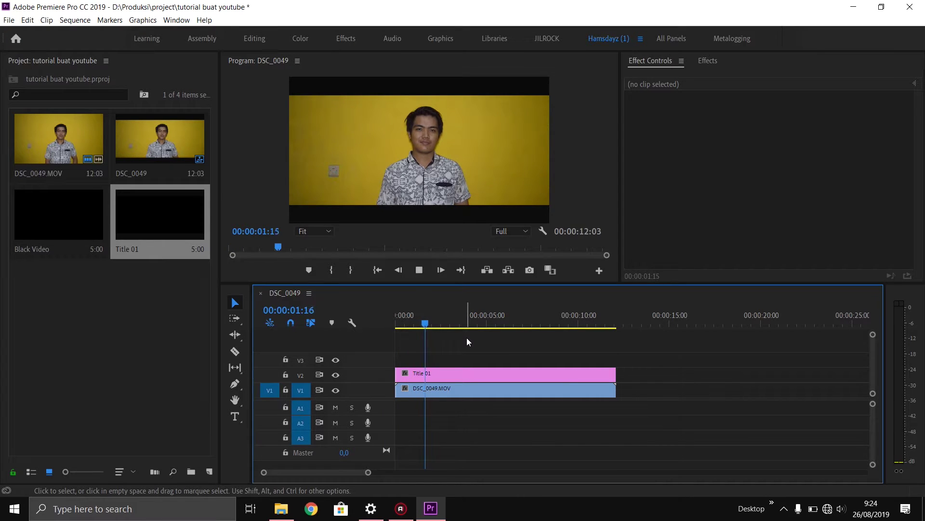
{"action": "key", "text": "space"}
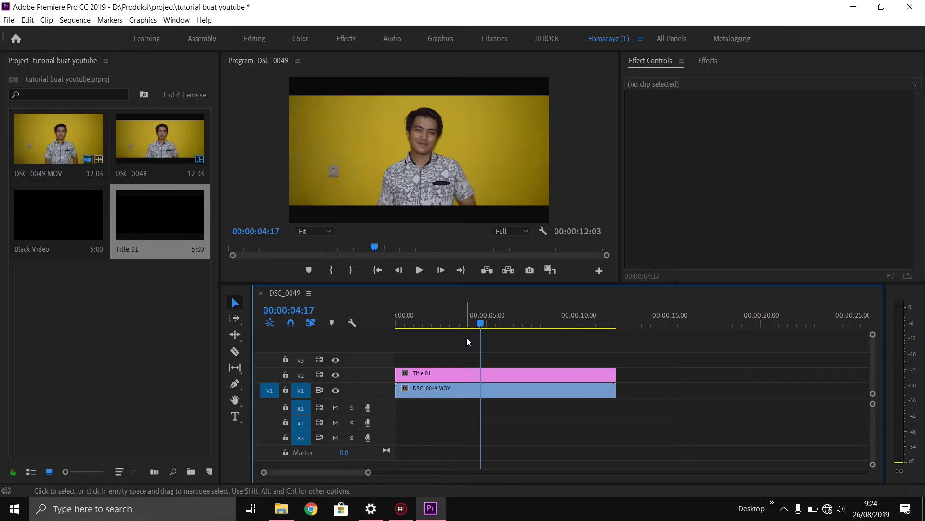